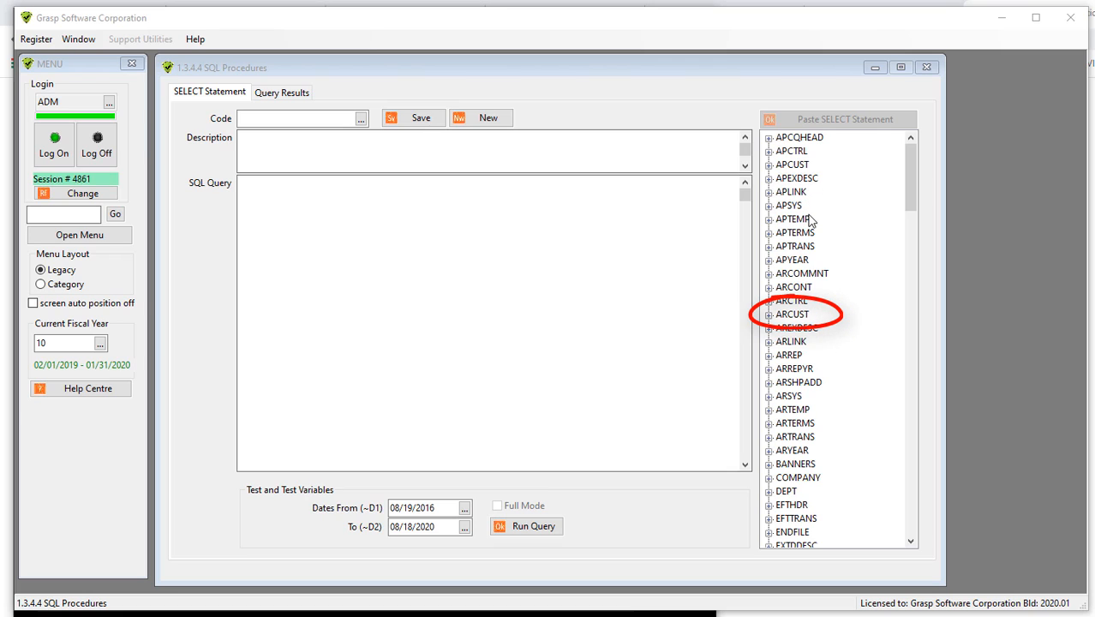
- Build a SELECT statement on the ARCUST table with the CODE, COMPANY_NAME and CITY columns
left_click(769, 314)
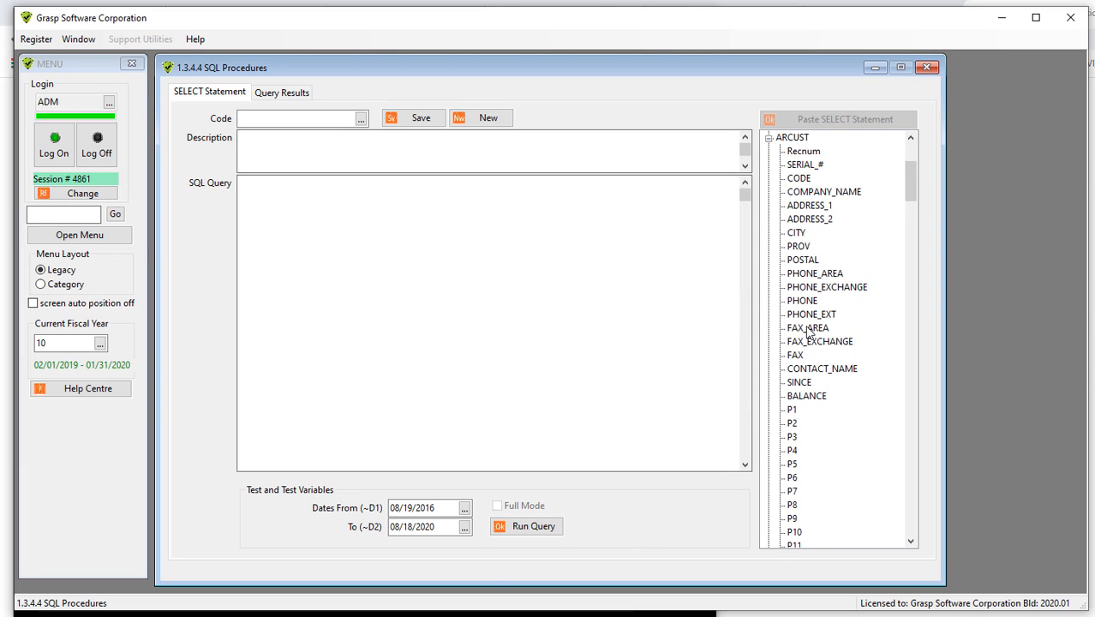
left_click(799, 180)
left_click(798, 180)
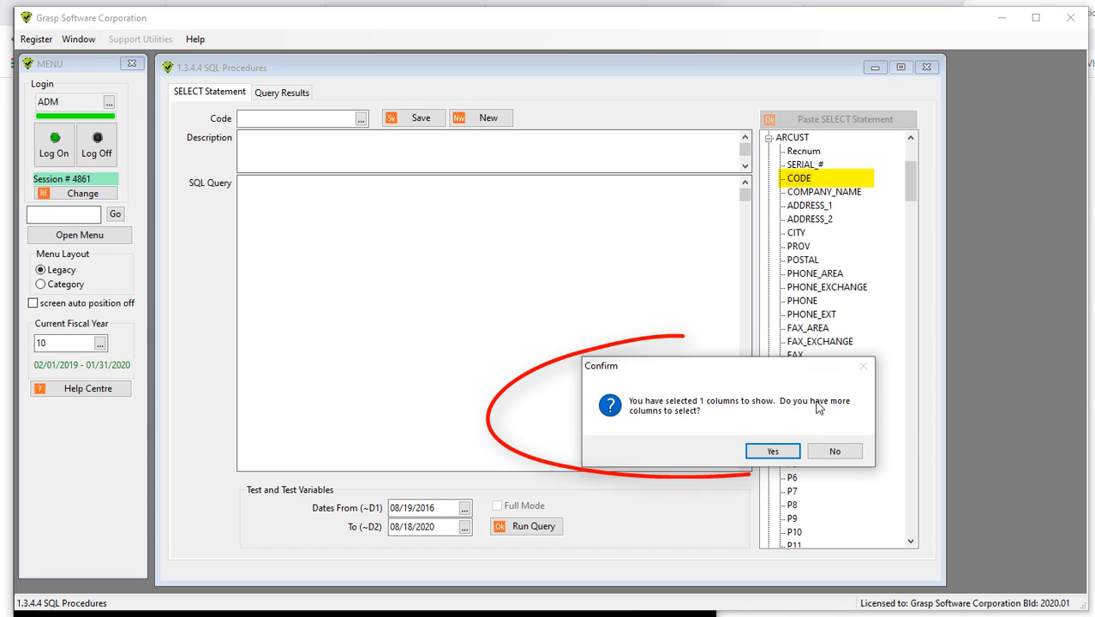
left_click(772, 452)
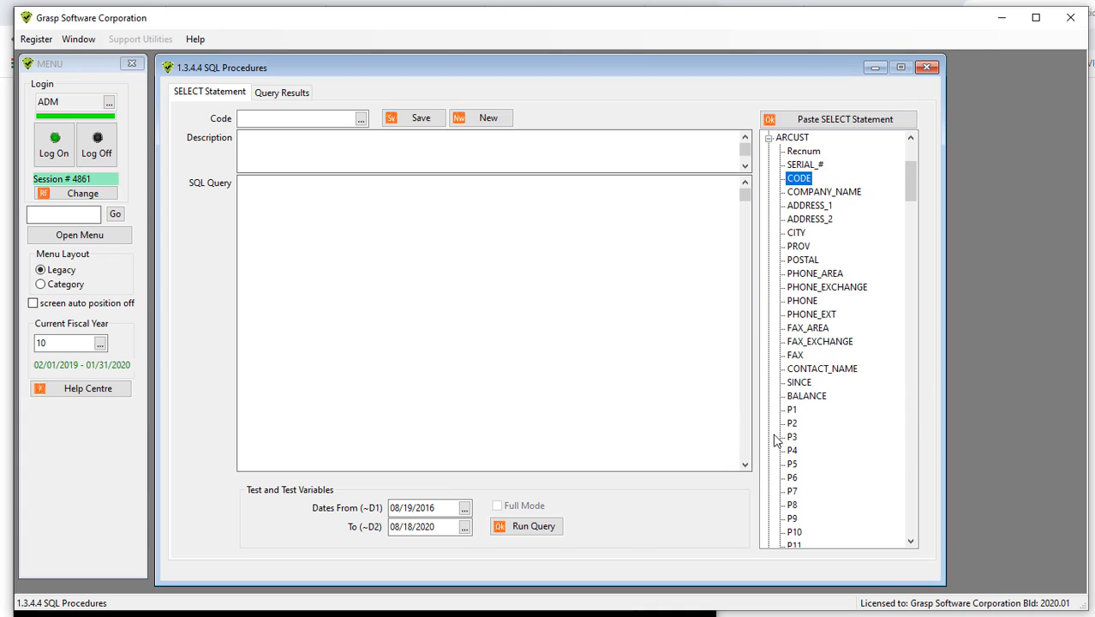
left_click(814, 194)
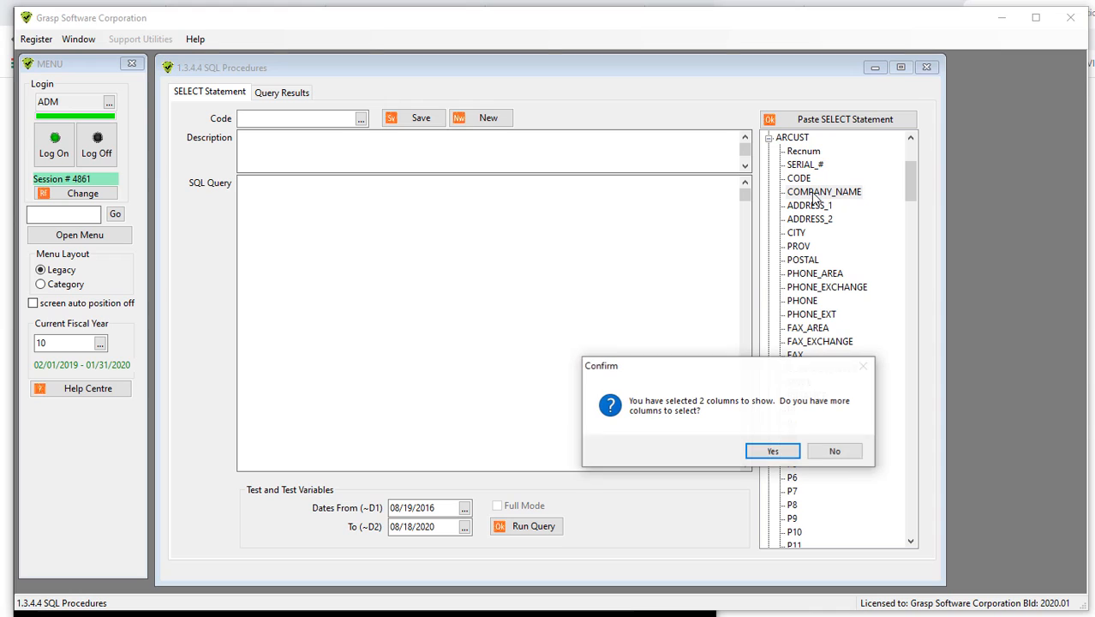
left_click(773, 454)
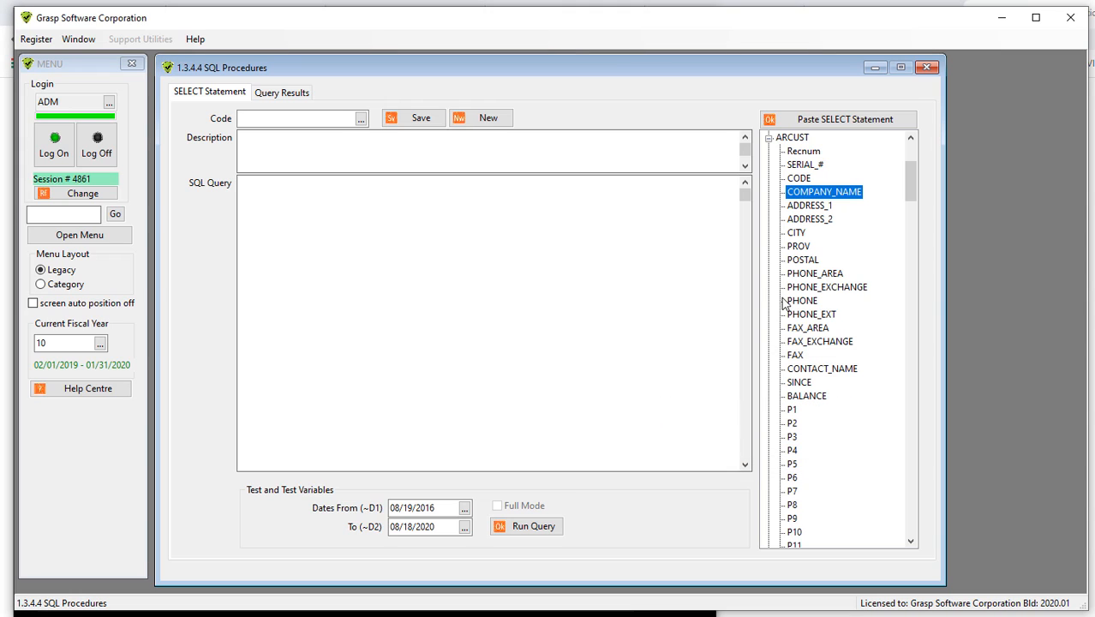
left_click(796, 233)
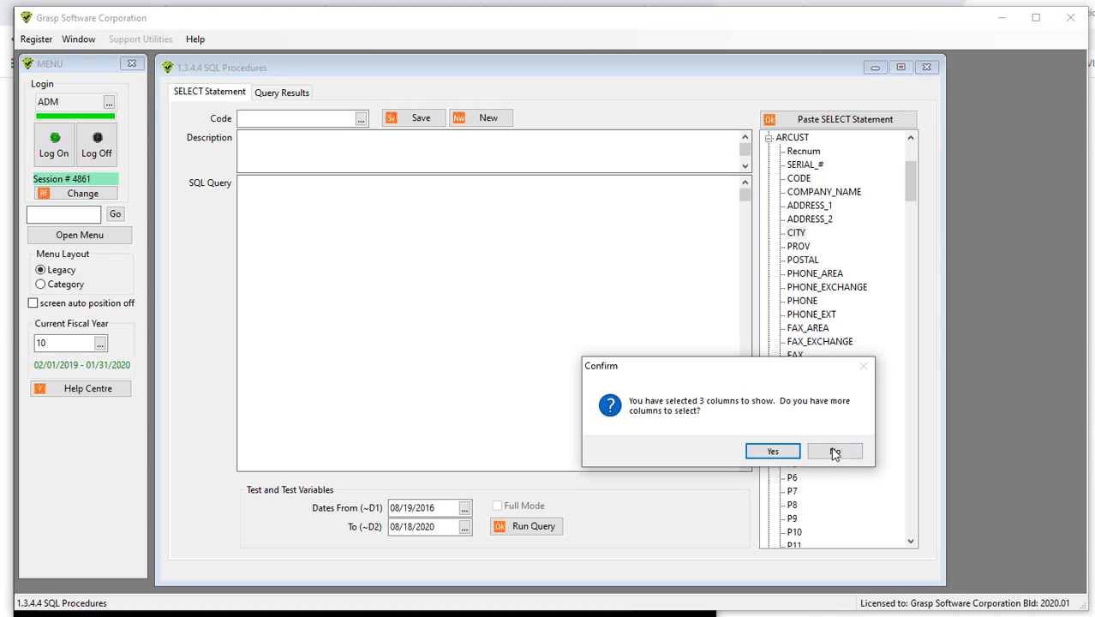
left_click(835, 453)
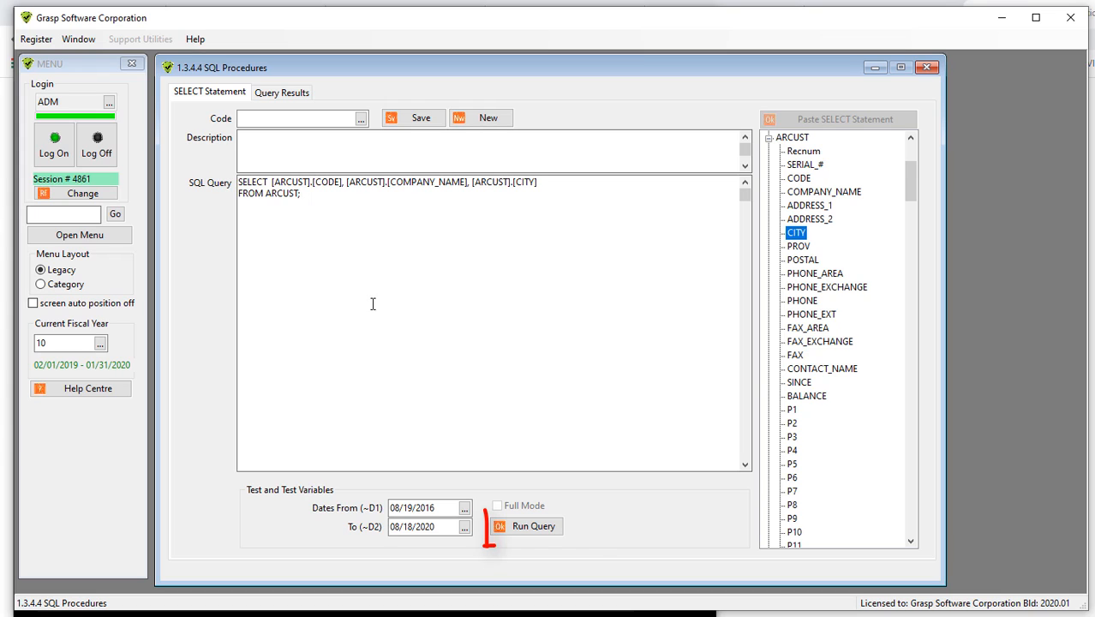
- Run the query and sort the results by the CITY column
left_click(547, 528)
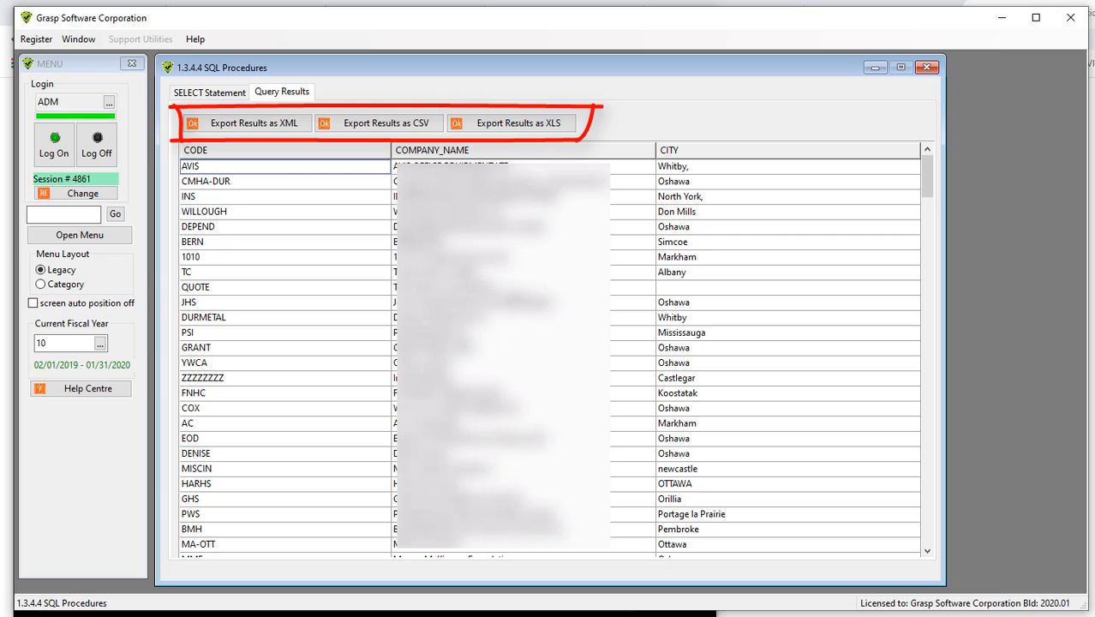
left_click(714, 154)
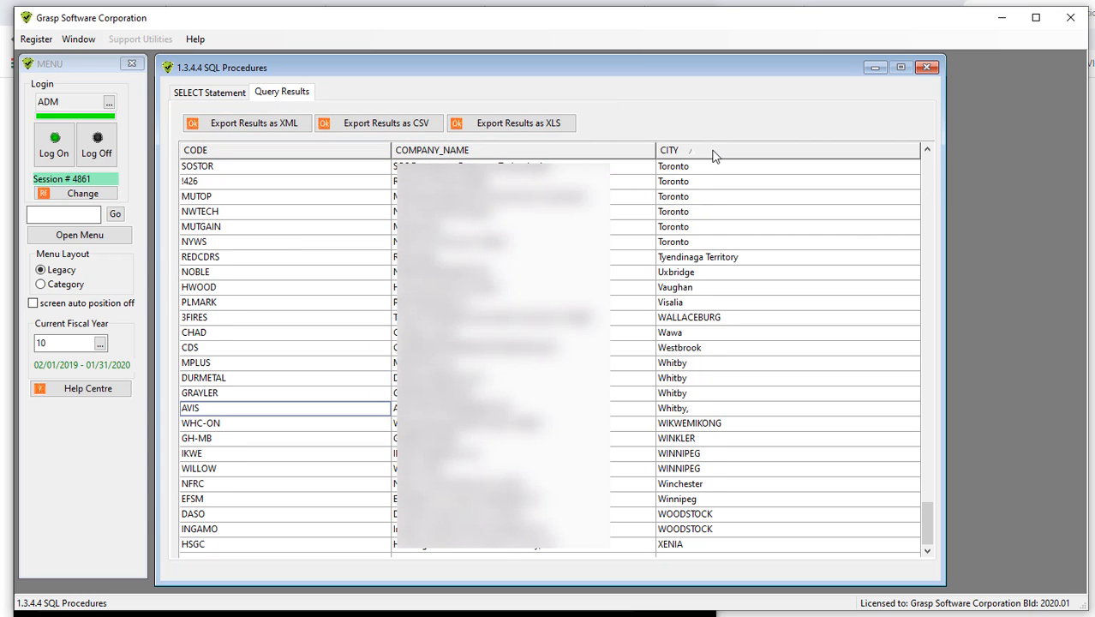
left_click(713, 153)
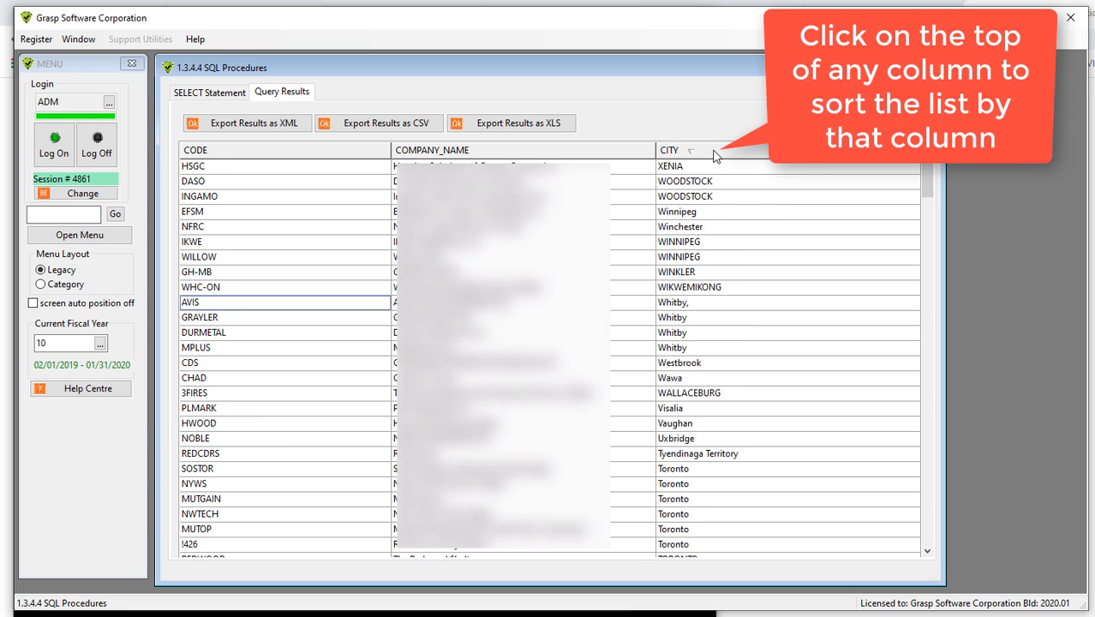
left_click(714, 153)
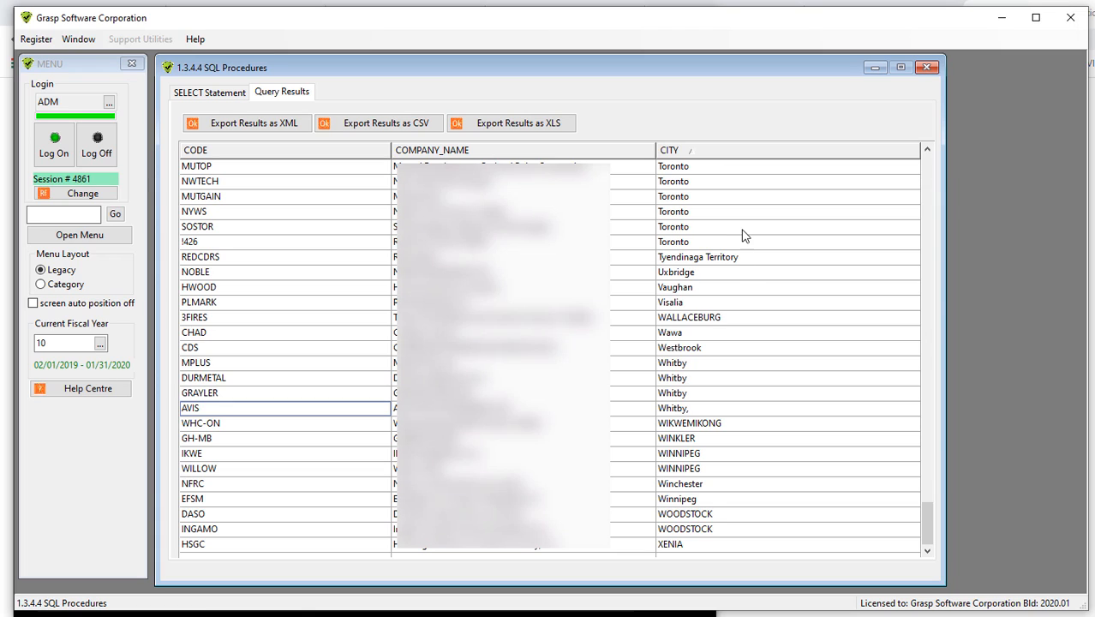
- Add the condition WHERE CITY = 'Toronto' to the query and run it
left_click(206, 95)
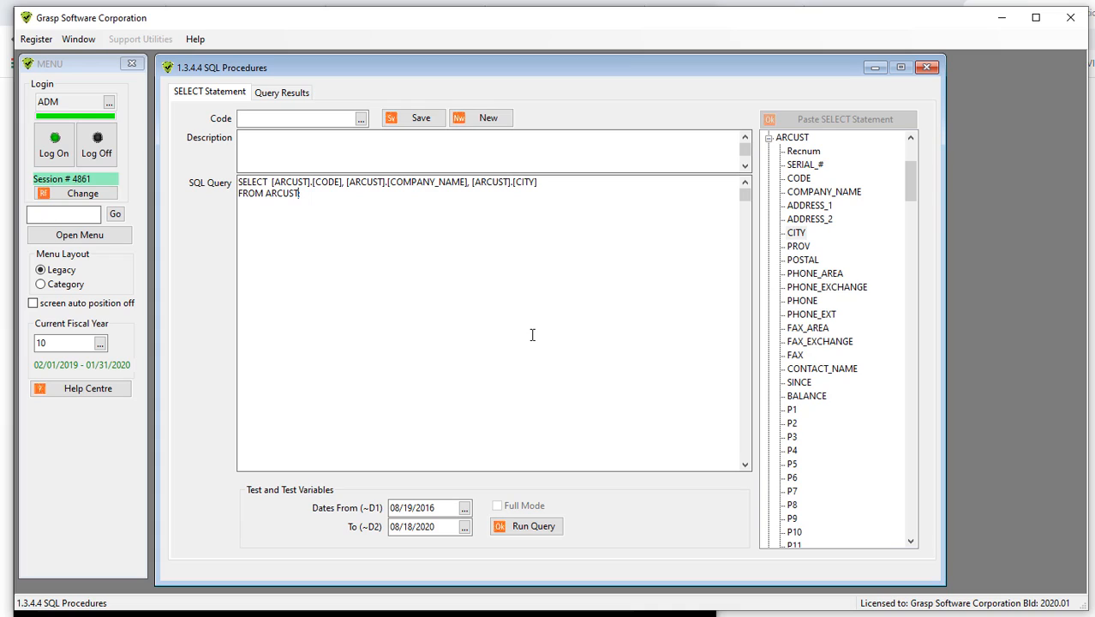
key("Return")
key("Return")
type("WHERE CITY = 'Toro")
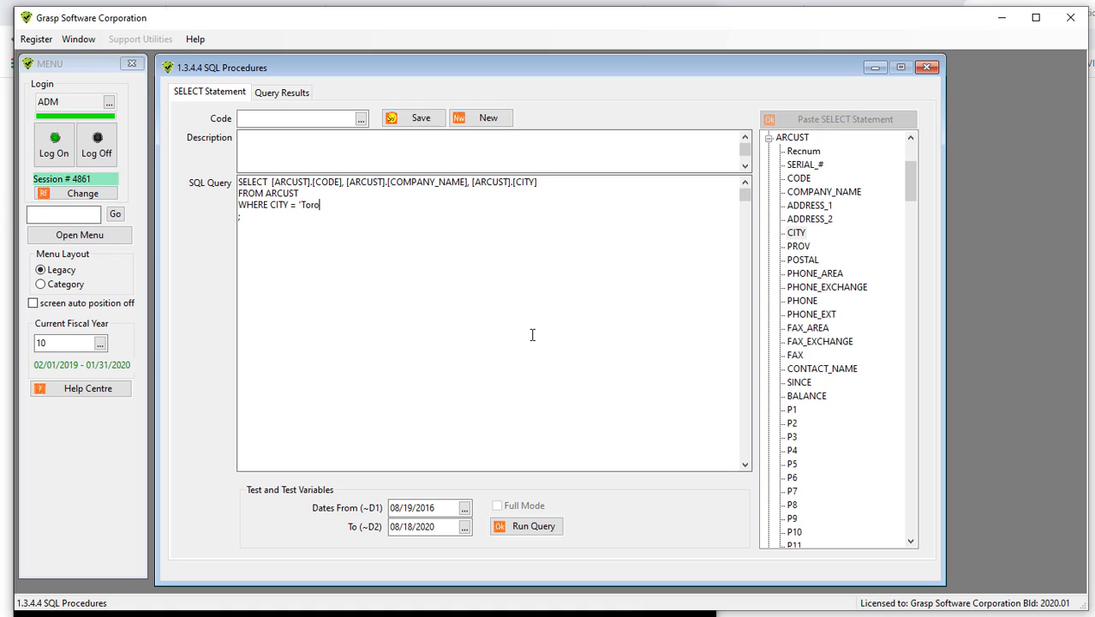
type("nto'")
left_click(525, 528)
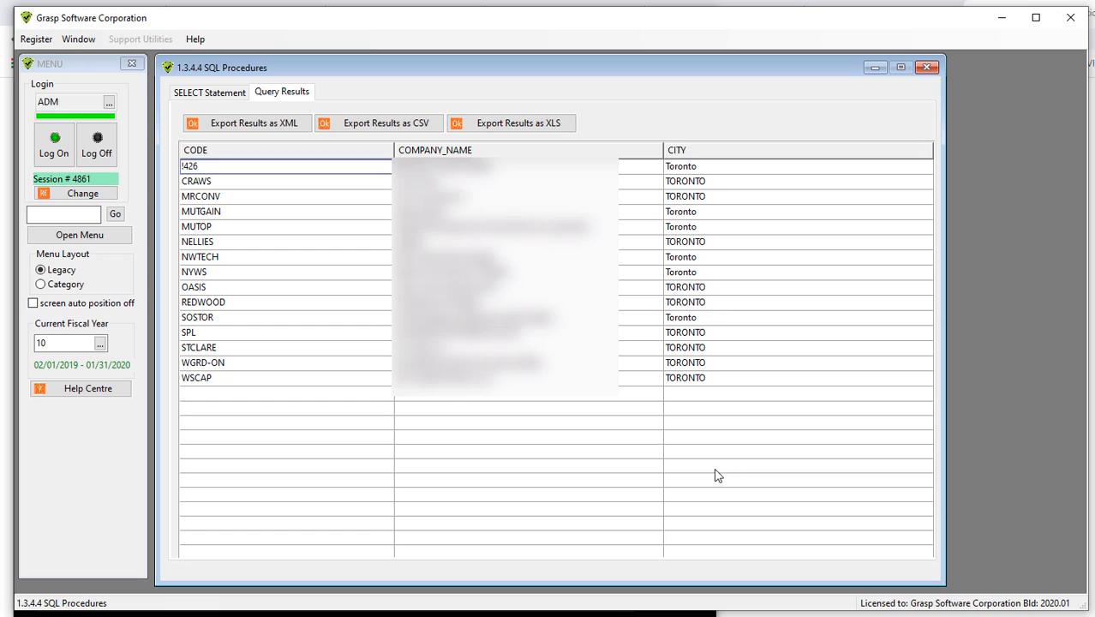
- Start a new statement without saving the changes and load the saved InvoiceList statement
left_click(209, 92)
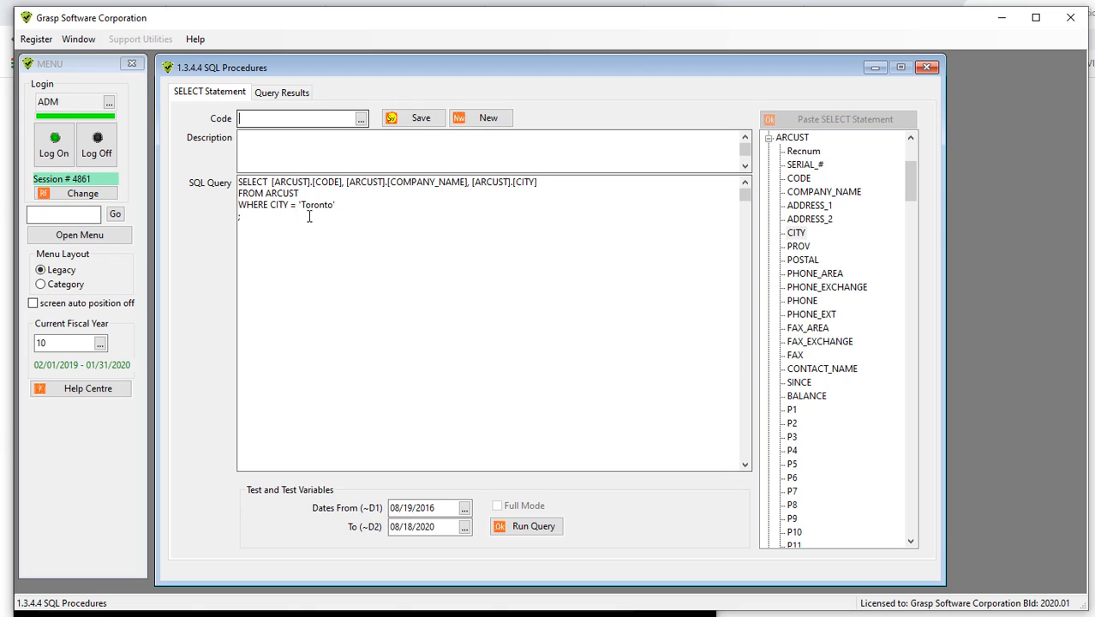
left_click(488, 119)
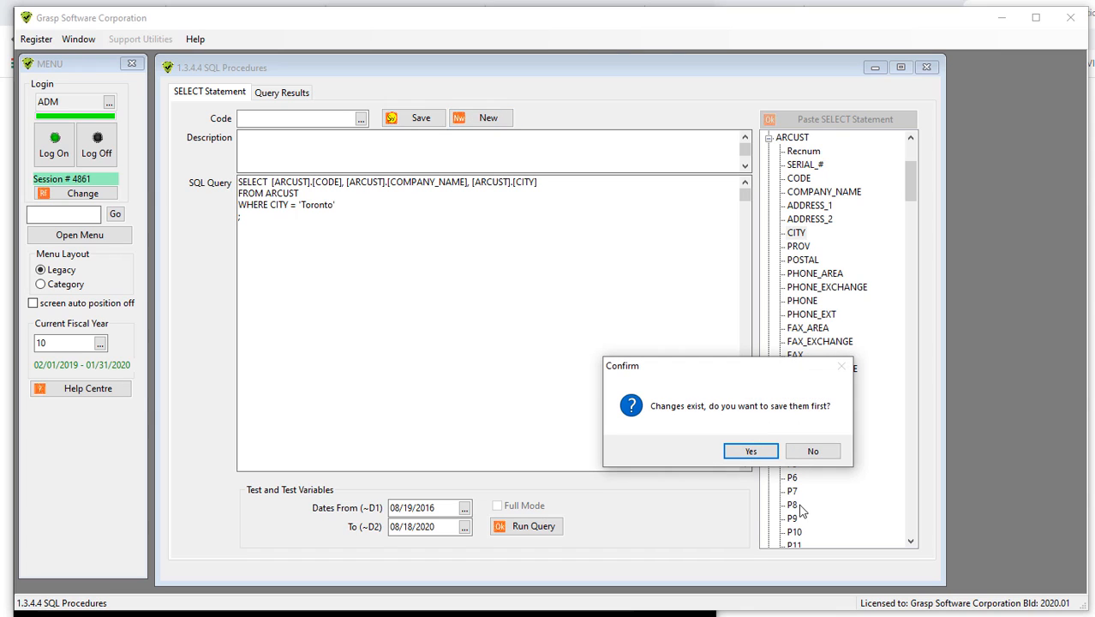
left_click(815, 451)
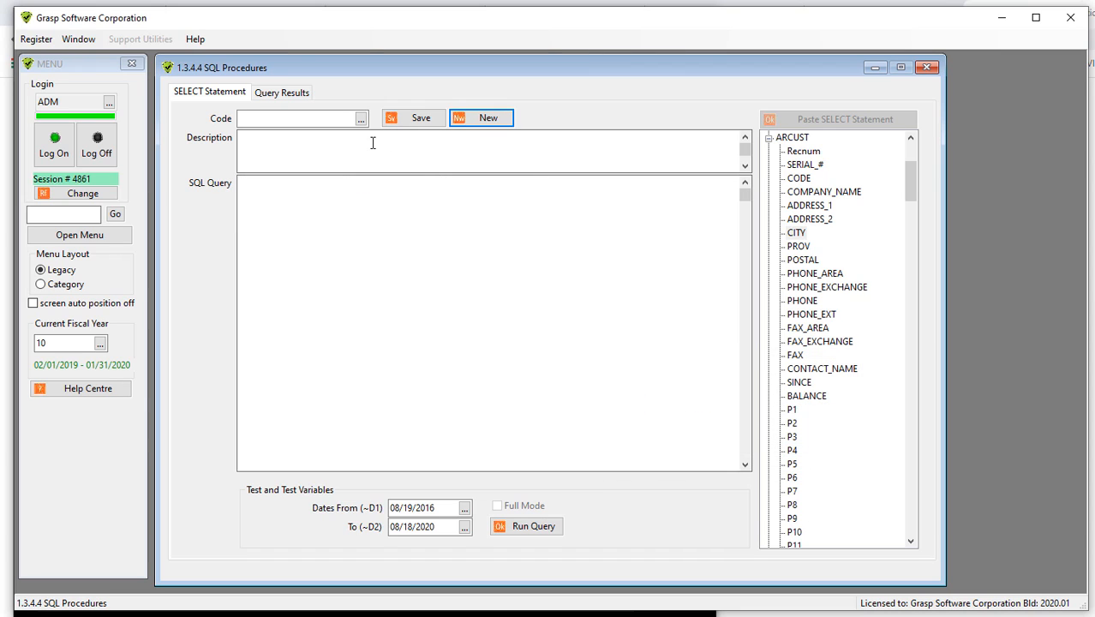
left_click(361, 119)
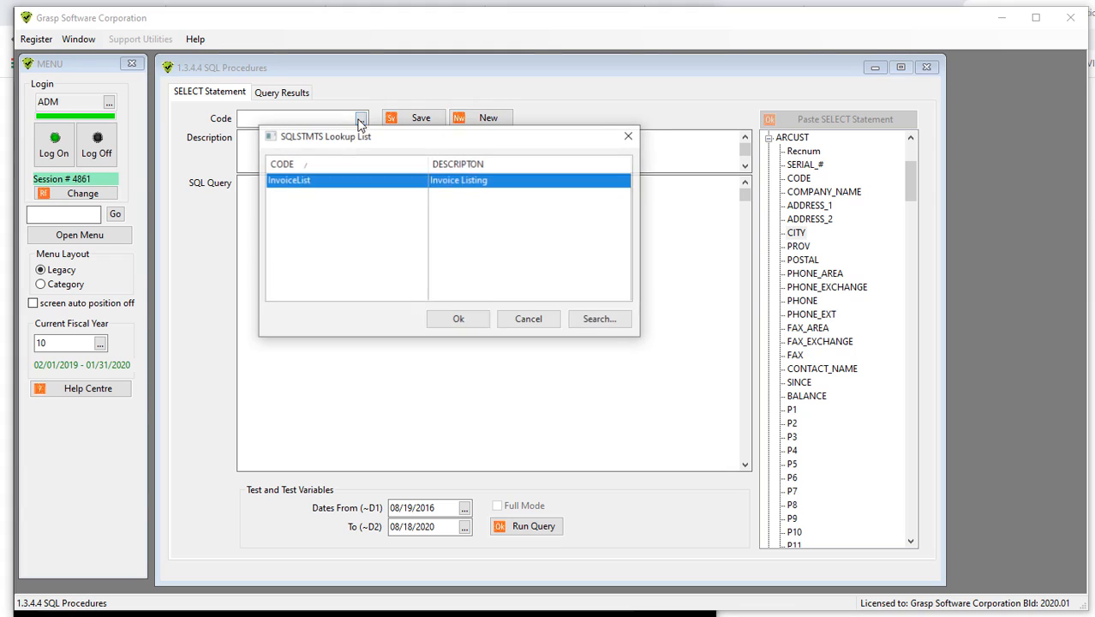
double_click(311, 183)
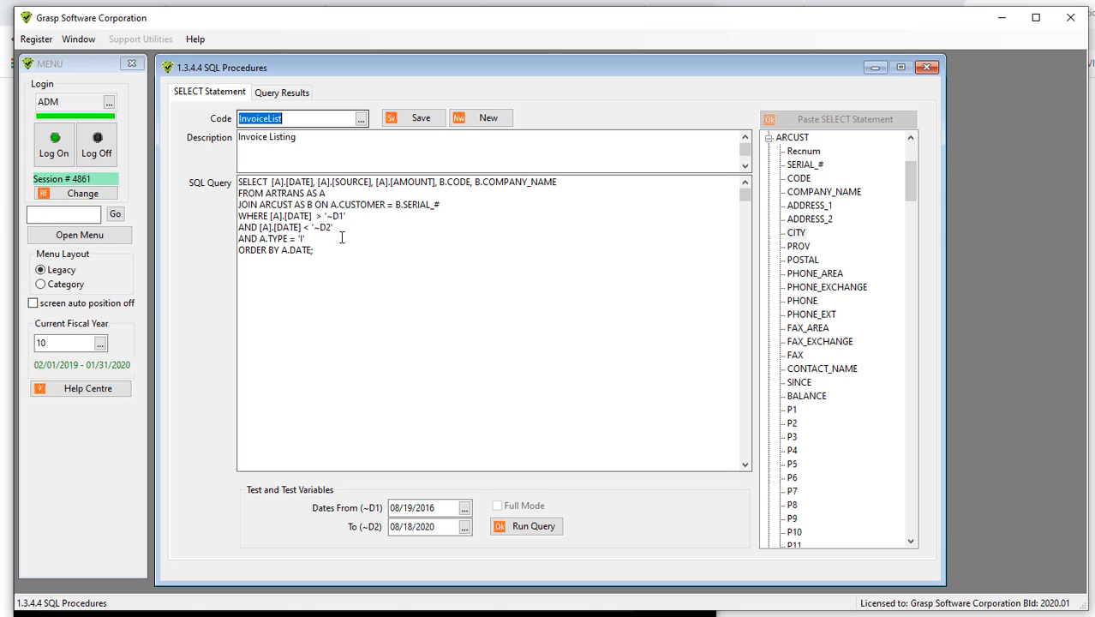
- Replace the date variables with '2017-01-01' and '2017-12-31' and run the query
left_click(326, 216)
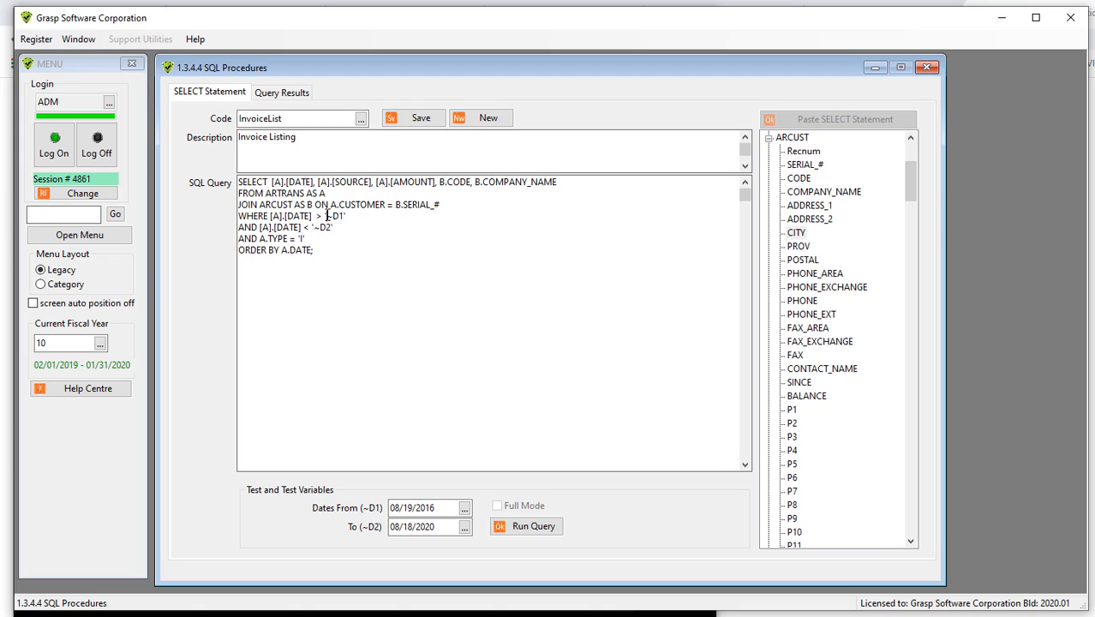
left_click_drag(326, 216, 344, 216)
double_click(329, 227)
type("'2017-12-31'")
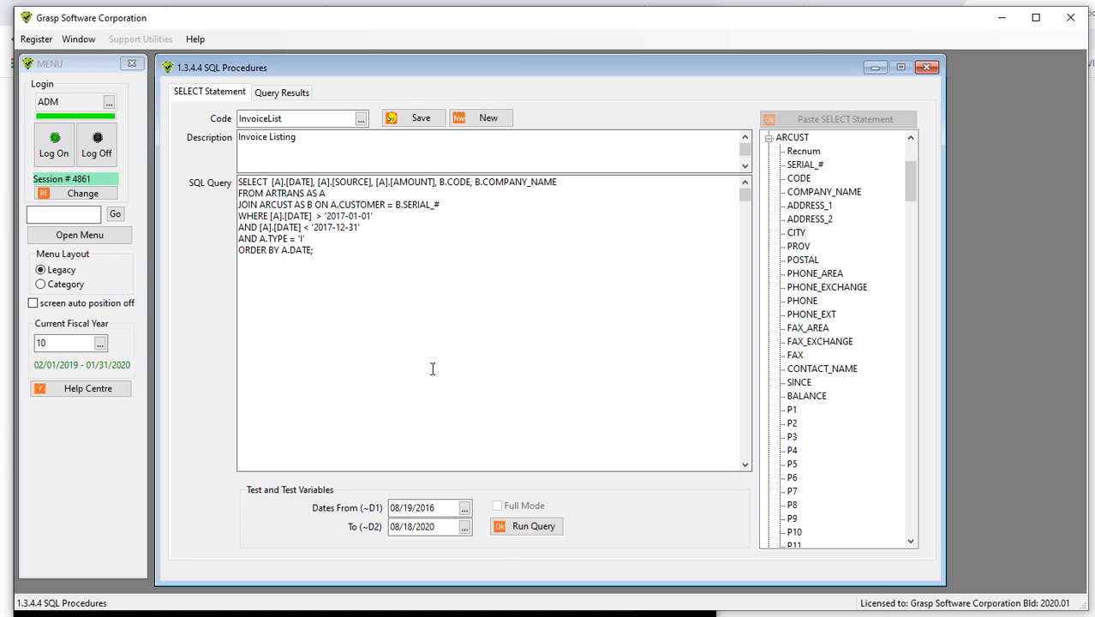
left_click(529, 528)
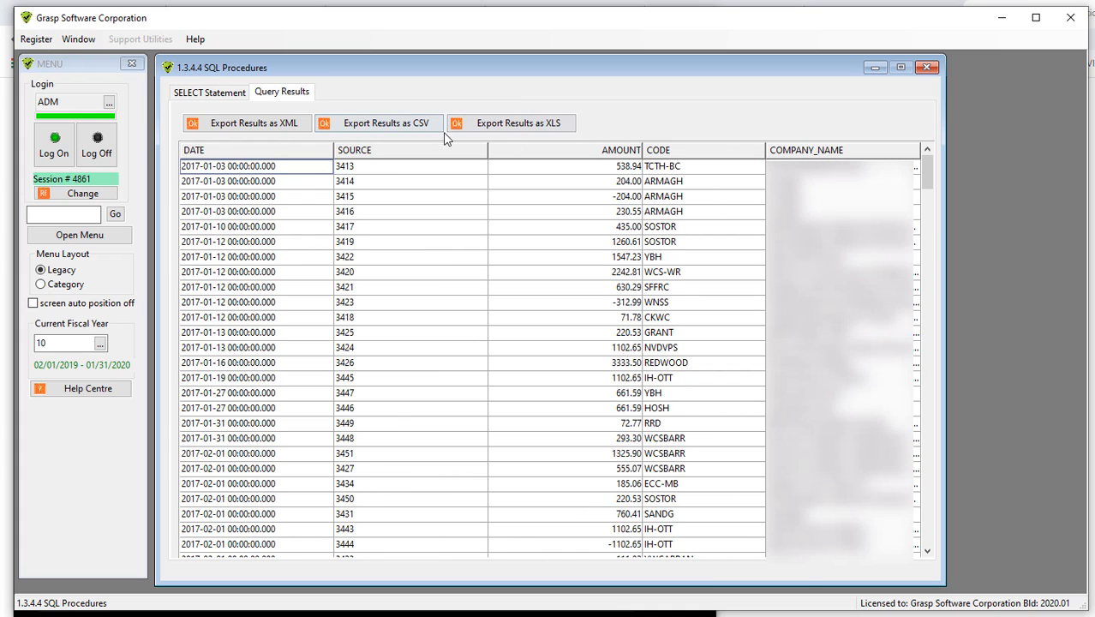
- Restore the ~D1 and ~D2 variables in the date conditions and clear the Dates From field
left_click(206, 92)
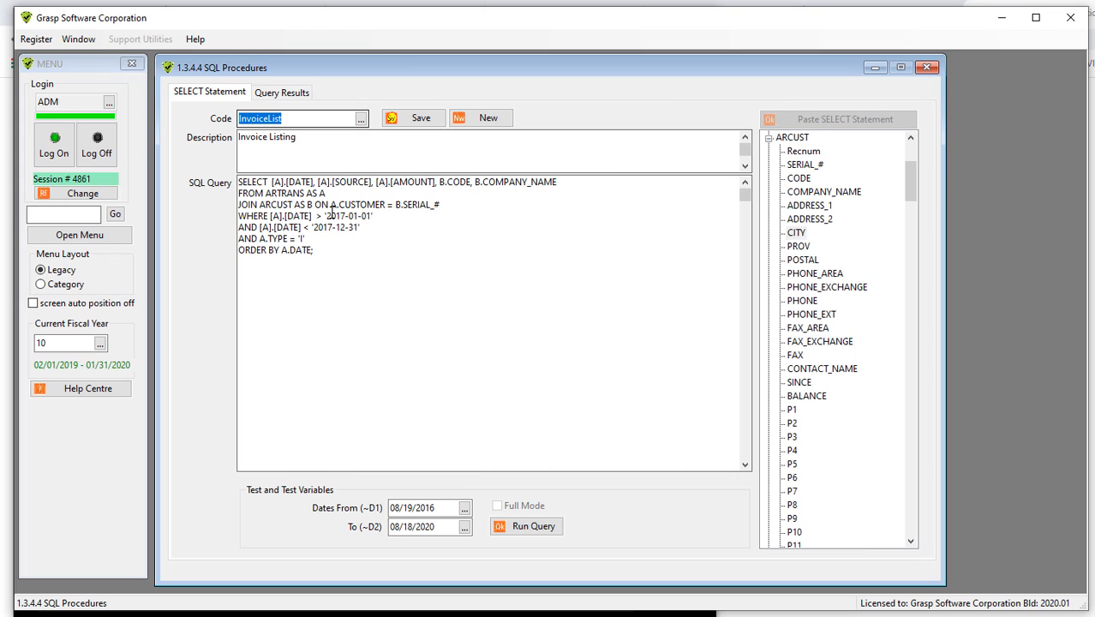
left_click_drag(326, 215, 371, 216)
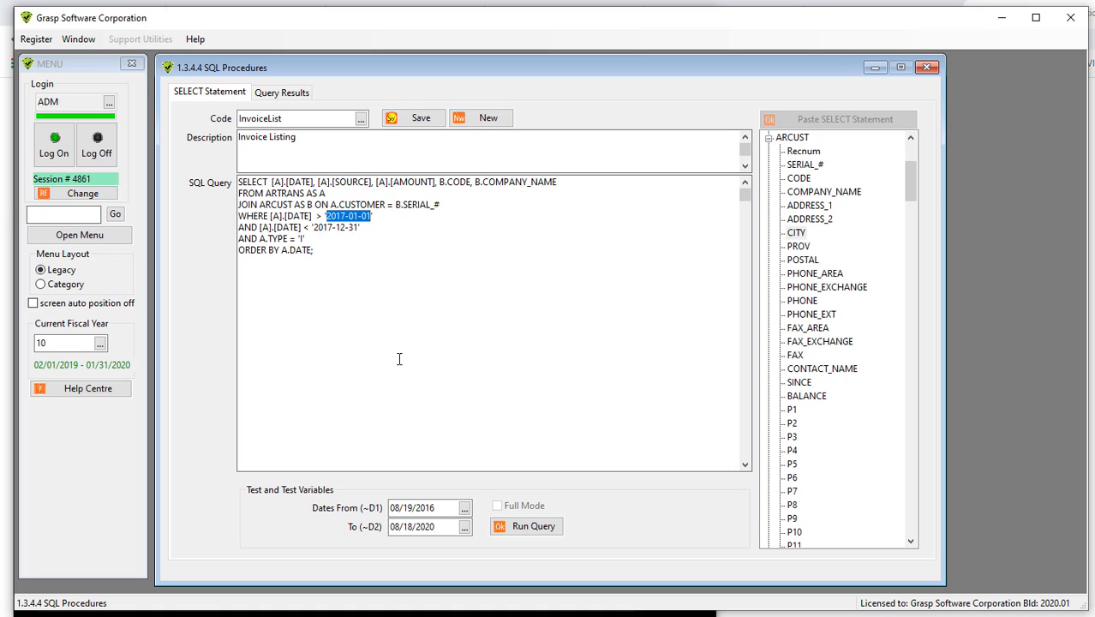
left_click_drag(435, 509, 374, 516)
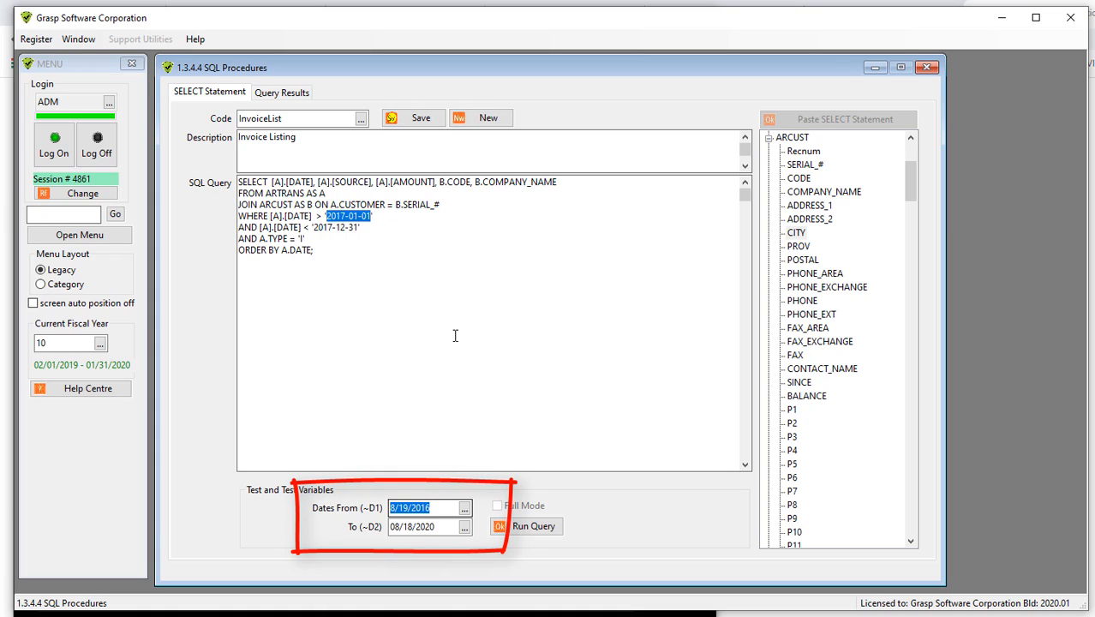
key("BackSpace")
left_click(374, 218)
key("BackSpace")
key("BackSpace")
key("BackSpace")
key("BackSpace")
key("BackSpace")
key("BackSpace")
key("BackSpace")
key("BackSpace")
key("BackSpace")
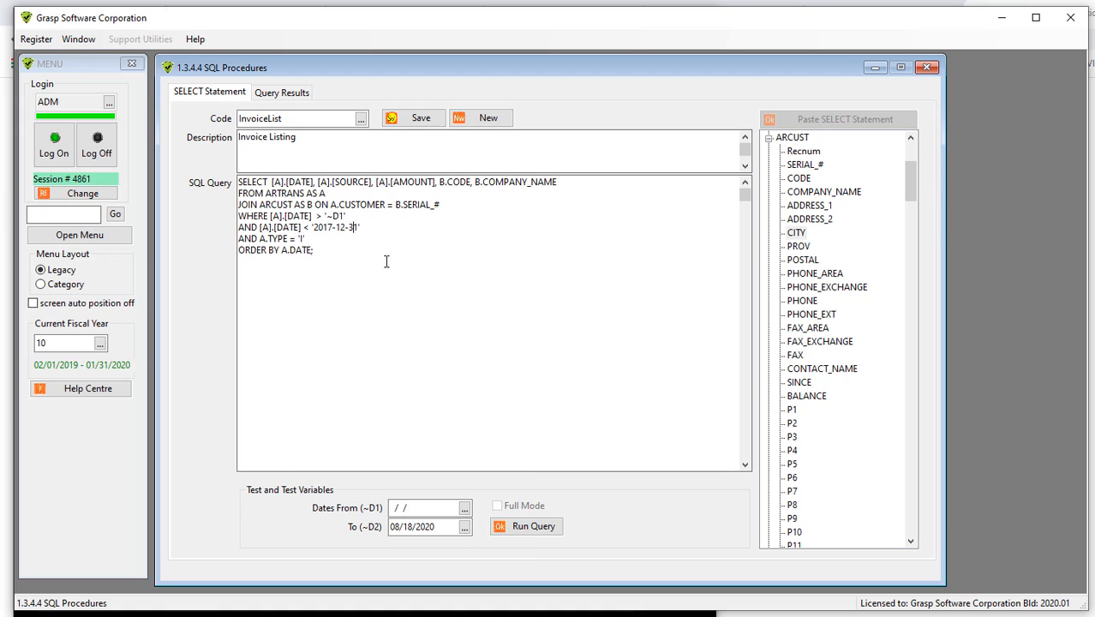
key("BackSpace")
key("BackSpace")
key("BackSpace")
key("BackSpace")
key("BackSpace")
key("BackSpace")
key("BackSpace")
key("BackSpace")
key("BackSpace")
key("BackSpace")
type("~D2")
- Set Dates From to 8/18/2016 with the calendar and run the query
left_click(465, 510)
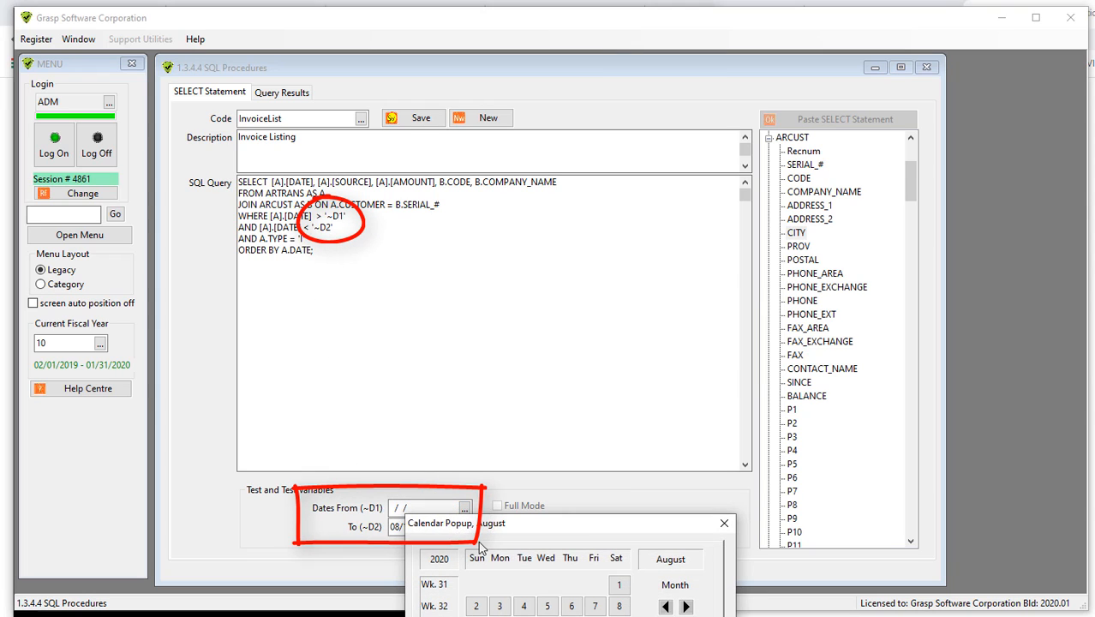
left_click(666, 616)
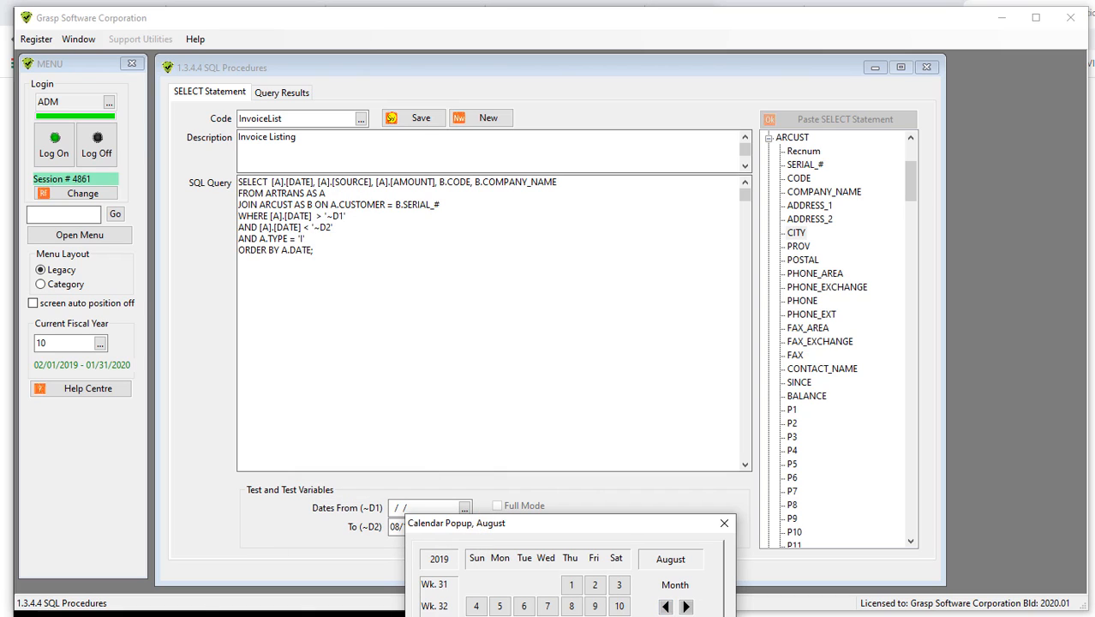
left_click(665, 616)
left_click(666, 616)
left_click(666, 616)
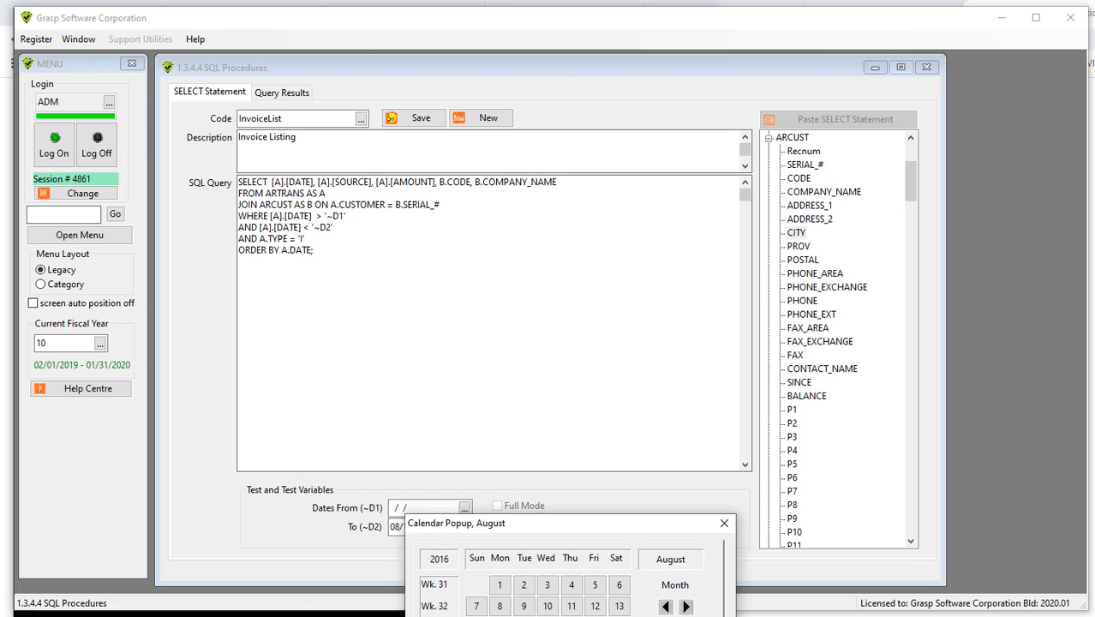
left_click(572, 616)
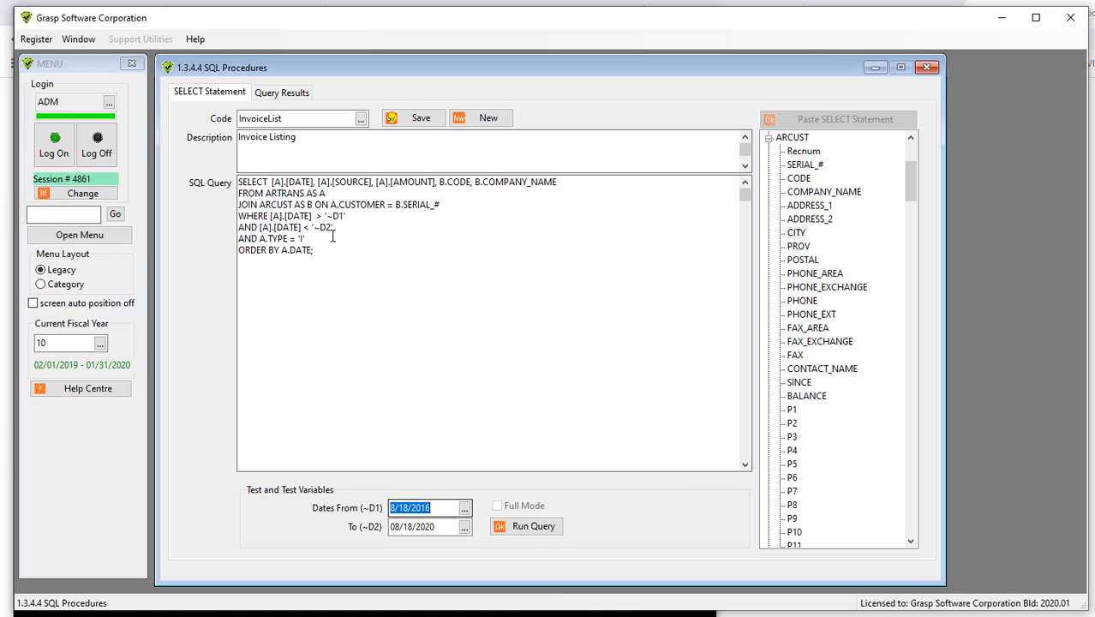
left_click(537, 528)
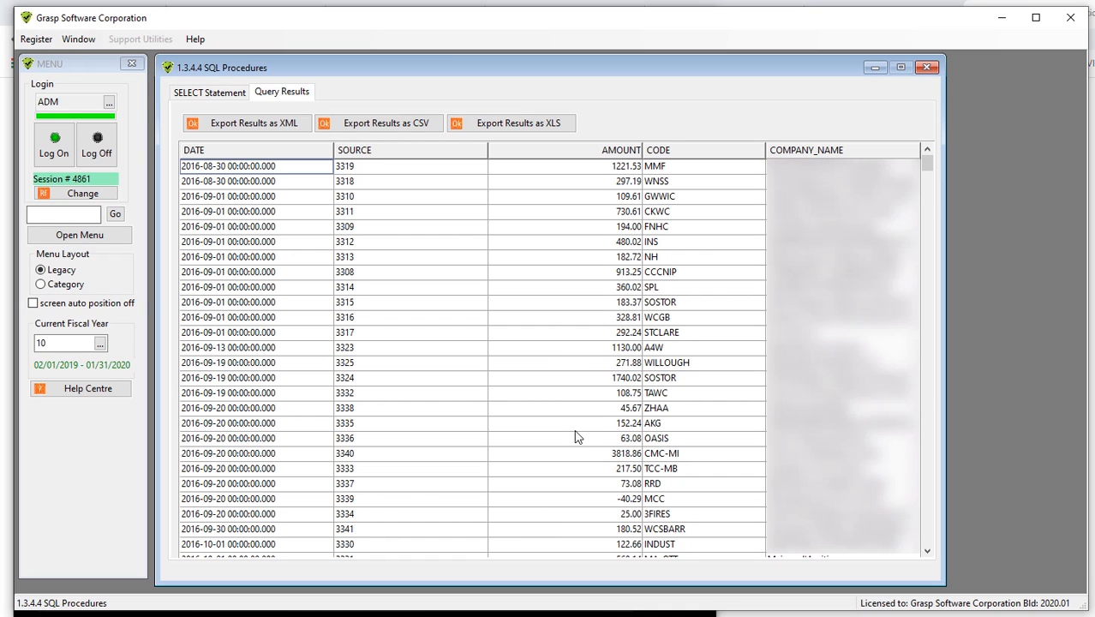